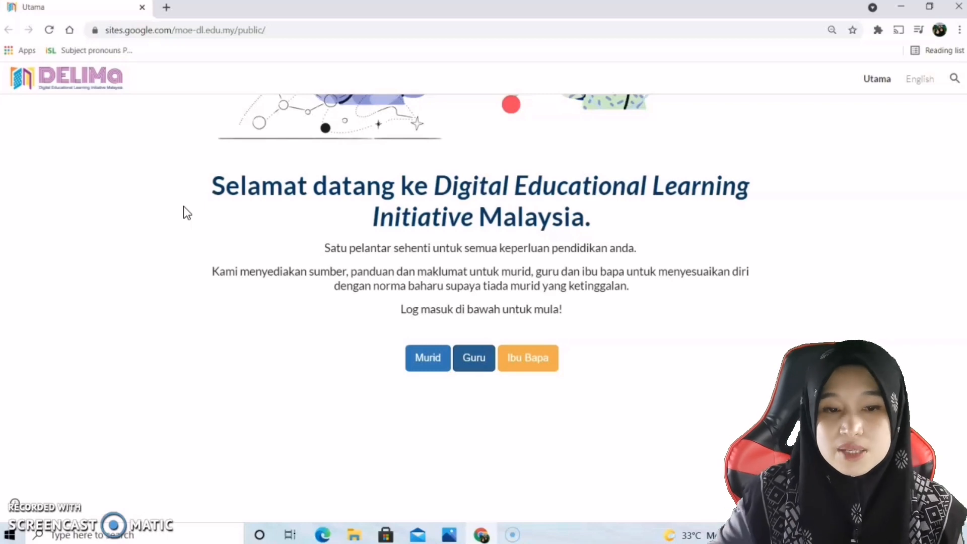
Enter the DELIMa site as a teacher (Guru) and open Canva from its Aplikasi page
click(472, 361)
scroll(361, 406, down, 3)
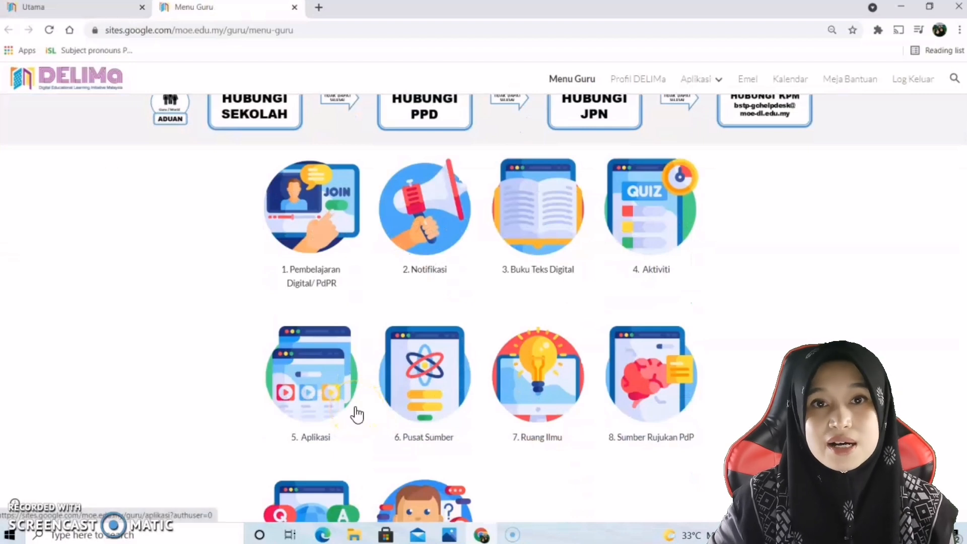
click(355, 413)
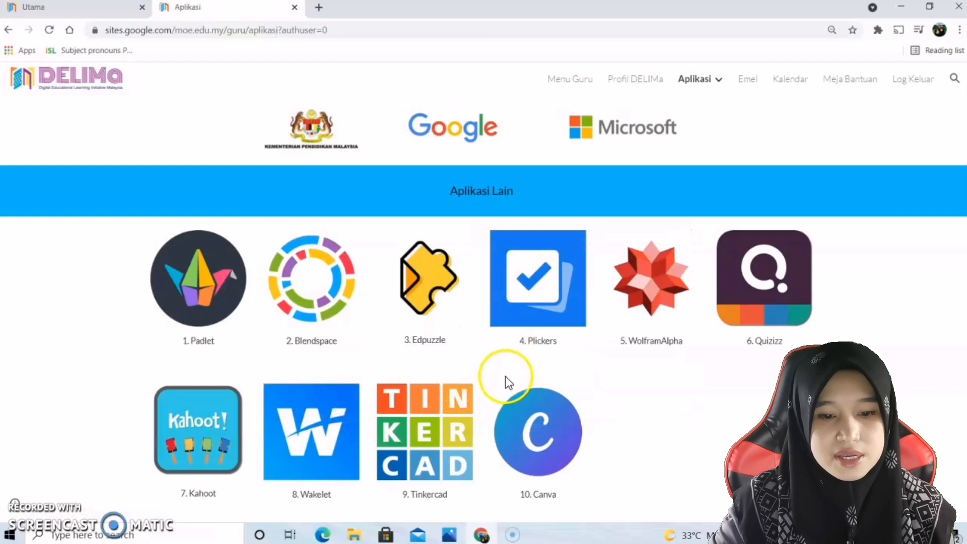
click(537, 428)
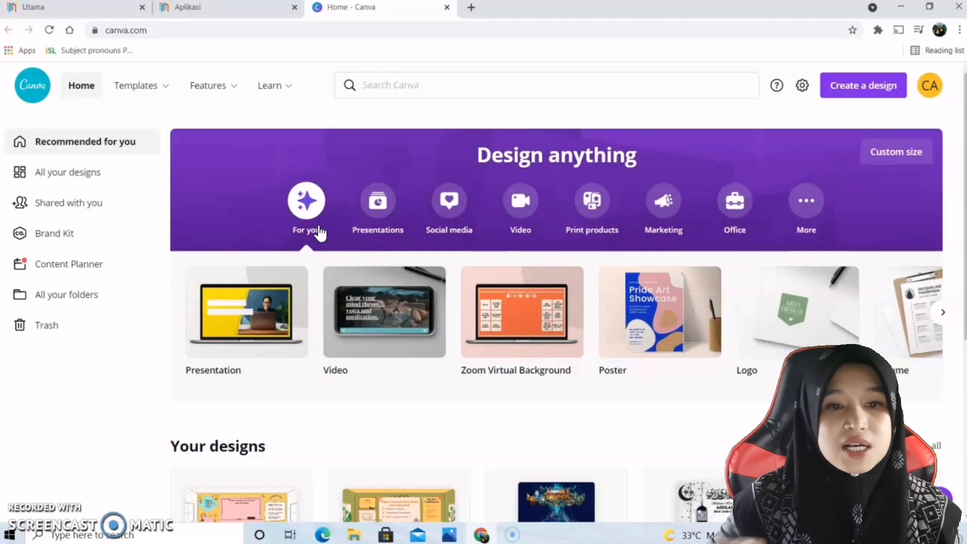
Search Canva's templates for BITMOJI
click(391, 87)
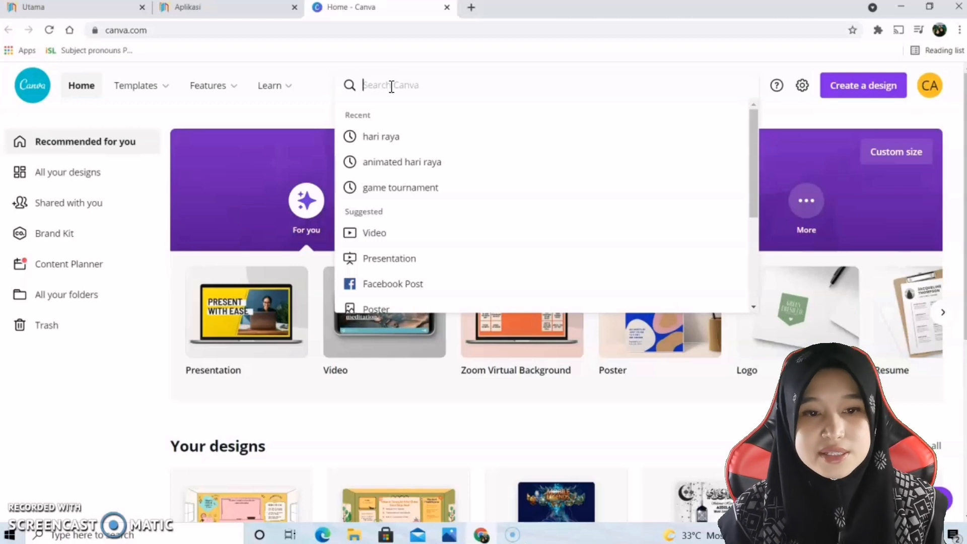
text(B)
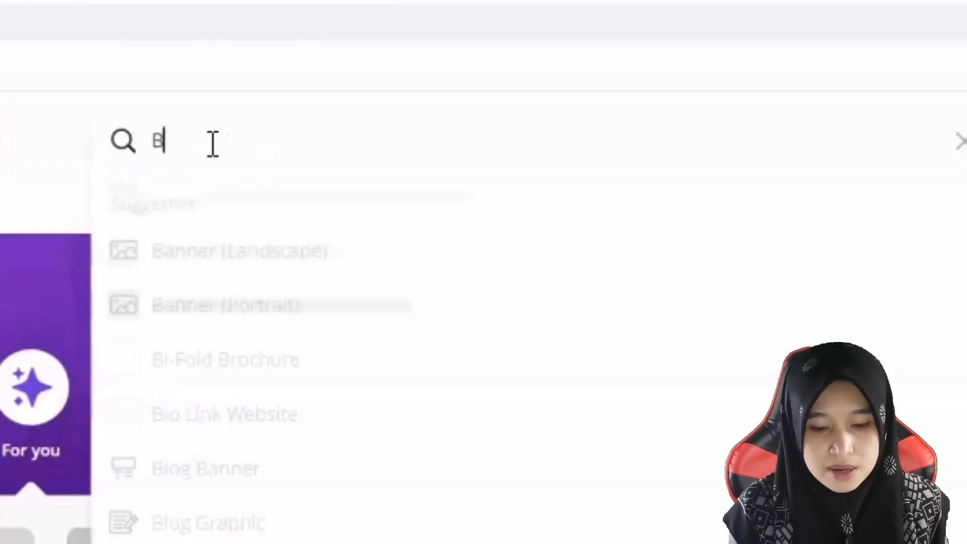
text(ITMO)
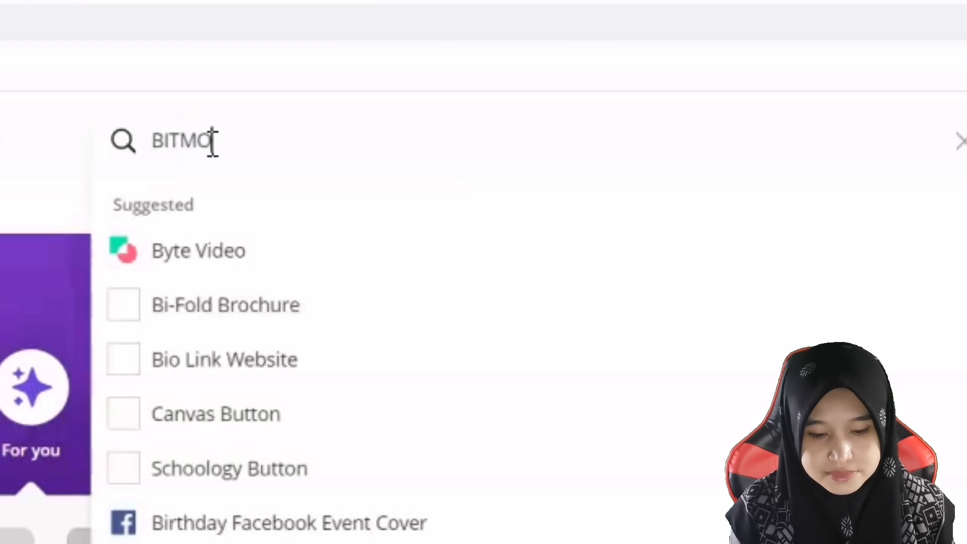
text(JI)
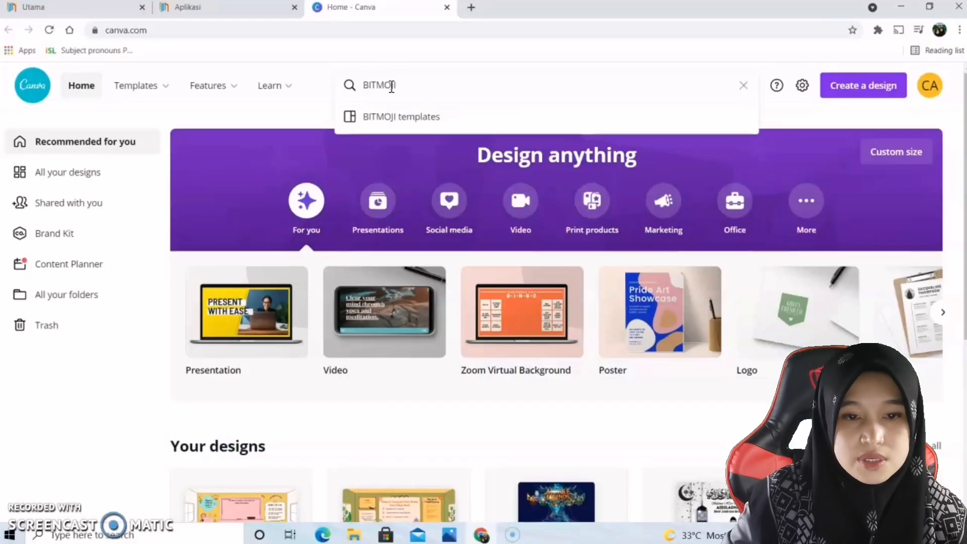
click(425, 118)
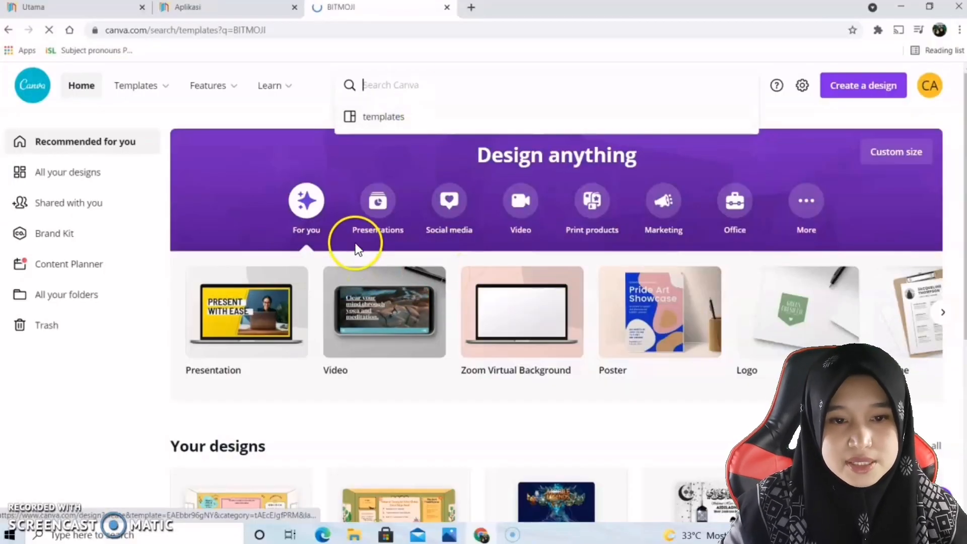
Open the olive-green virtual classroom template with the orange floor for editing and collapse the side panel
scroll(531, 328, down, 2)
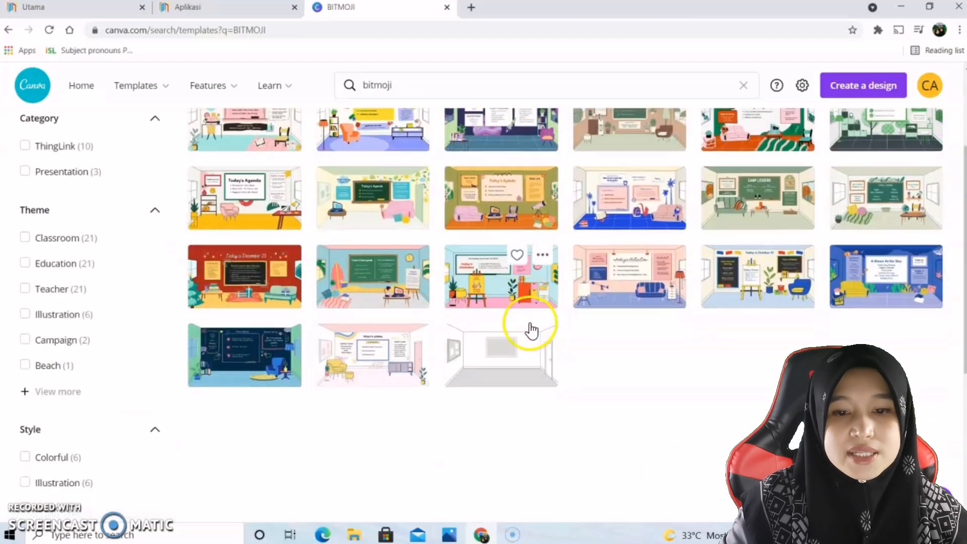
scroll(528, 322, up, 1)
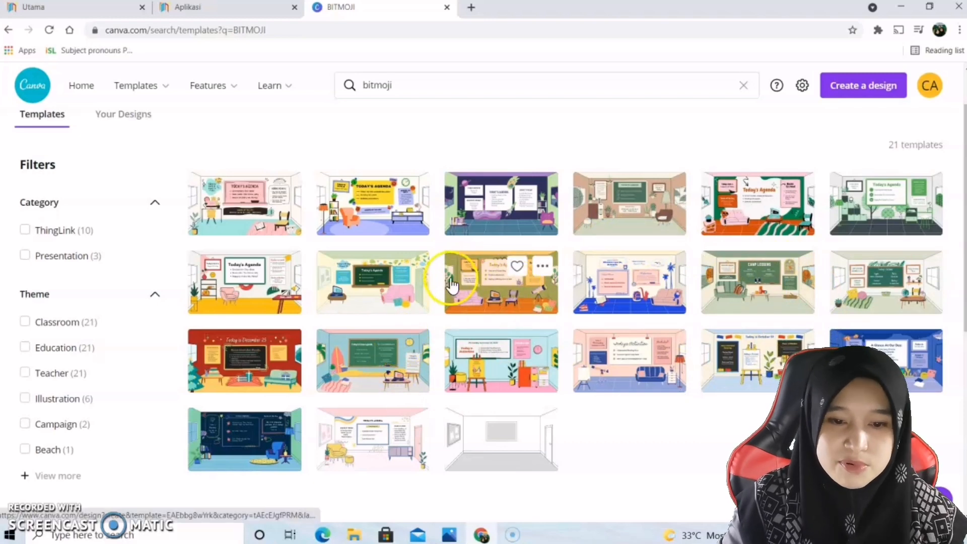
click(500, 290)
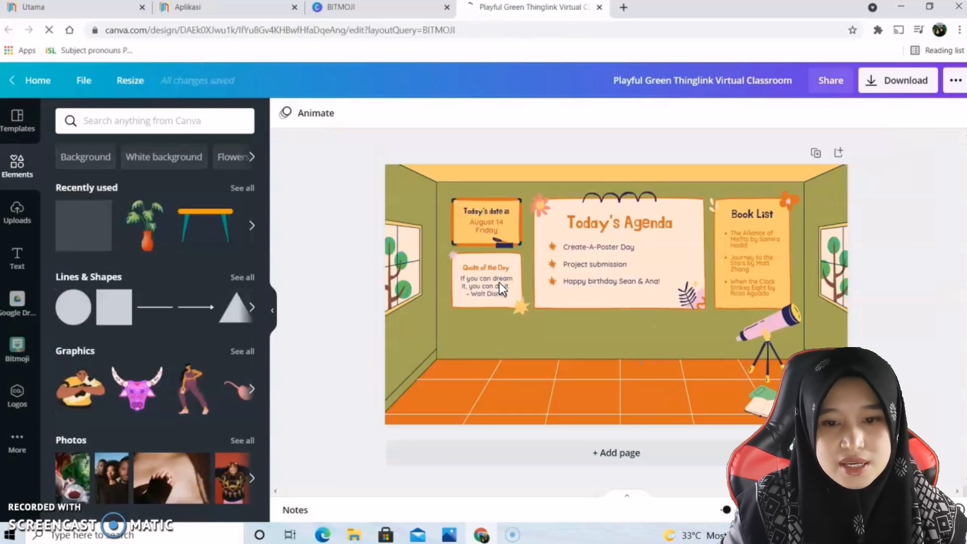
click(272, 310)
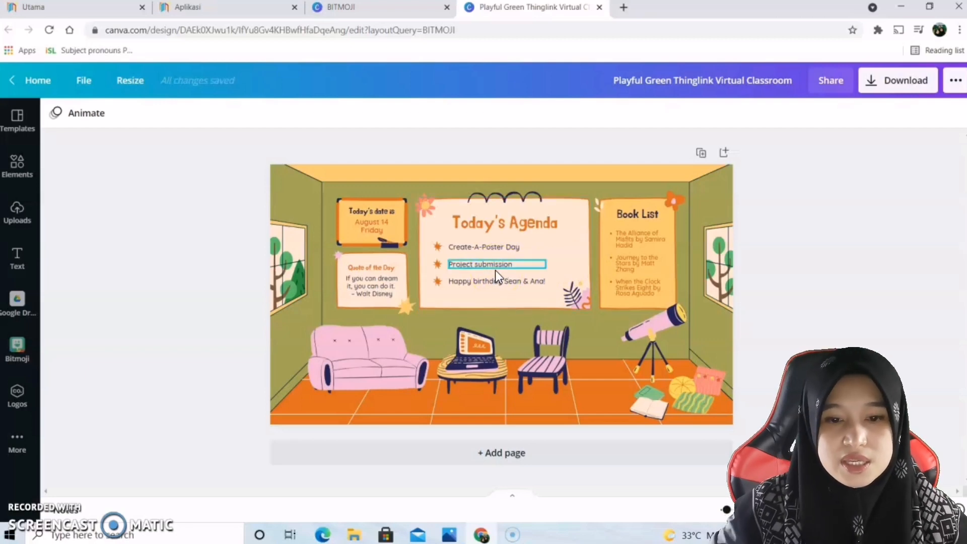
Replace the "Today's Agenda" heading on the central board with "Selamat Datang Ke Kelas Online"
click(555, 224)
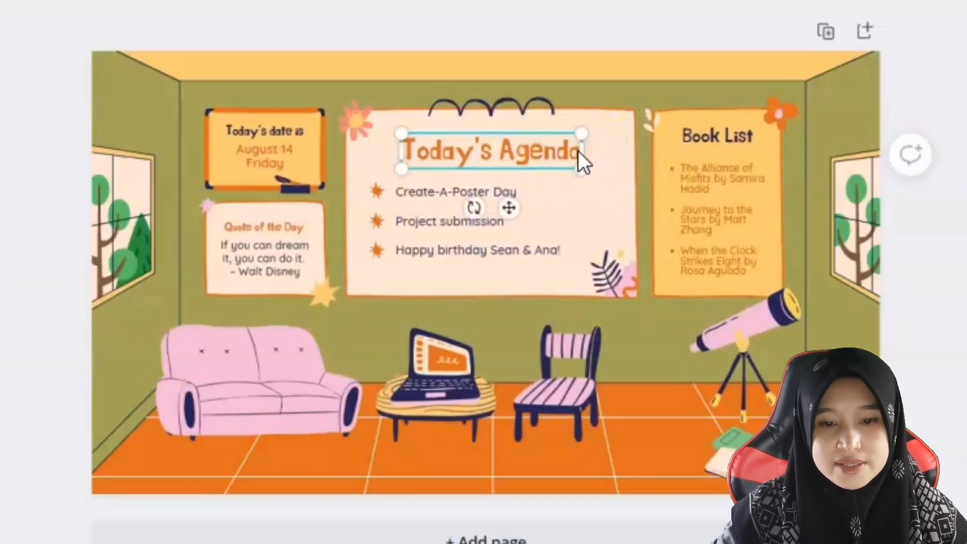
double_click(556, 224)
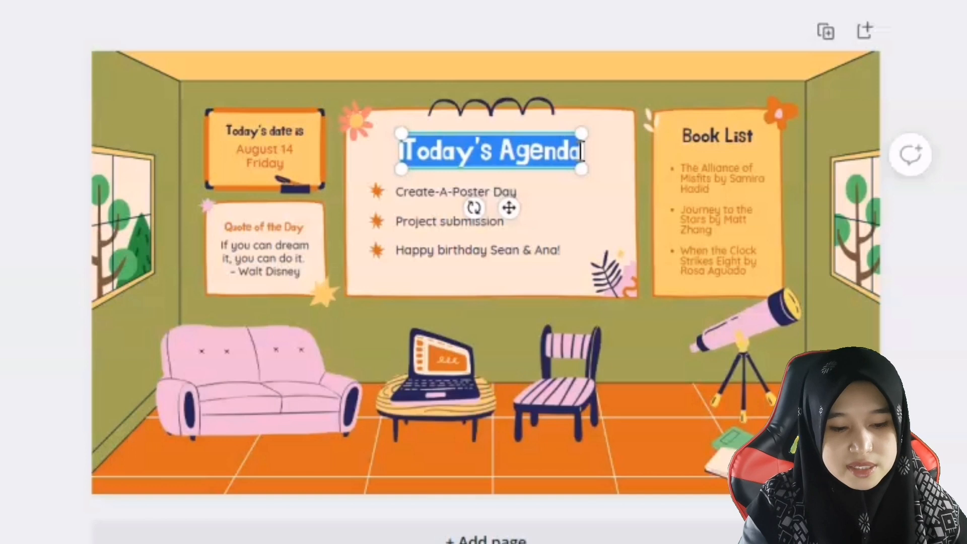
text(Se)
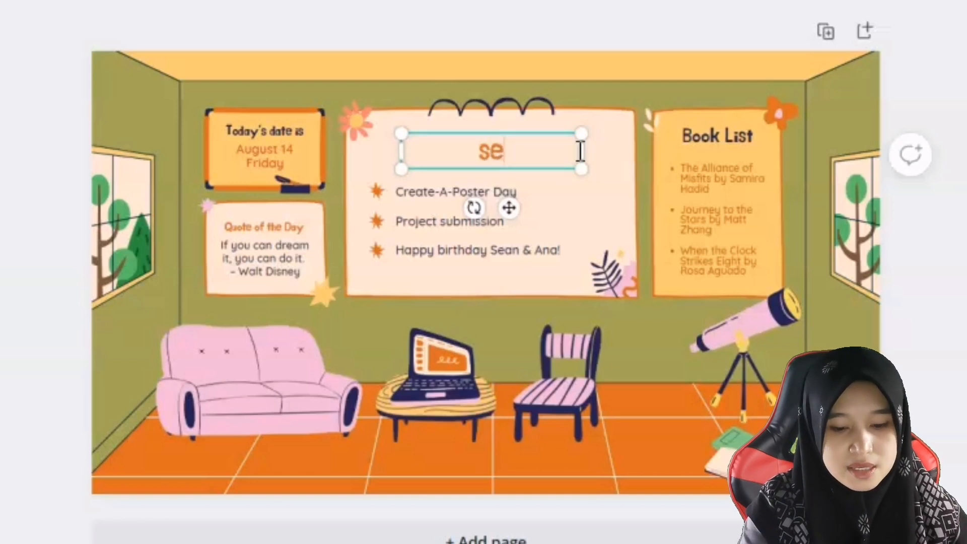
text(lama)
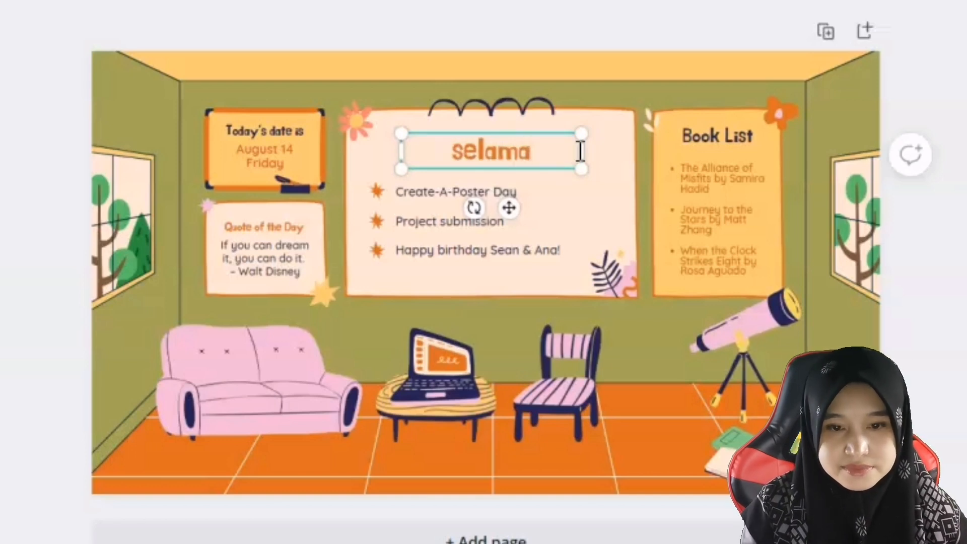
key(BackSpace)
key(BackSpace)
key(BackSpace)
key(BackSpace)
key(BackSpace)
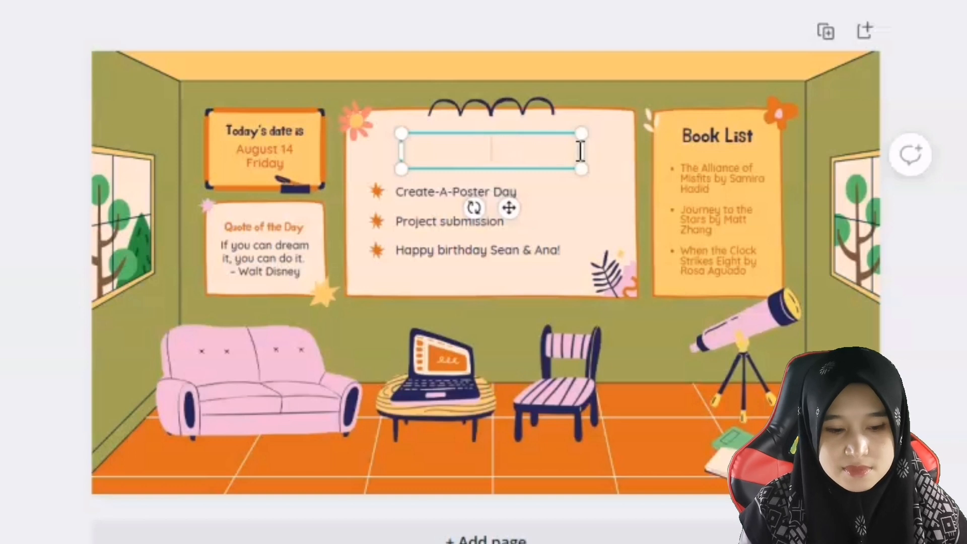
text(Selamat)
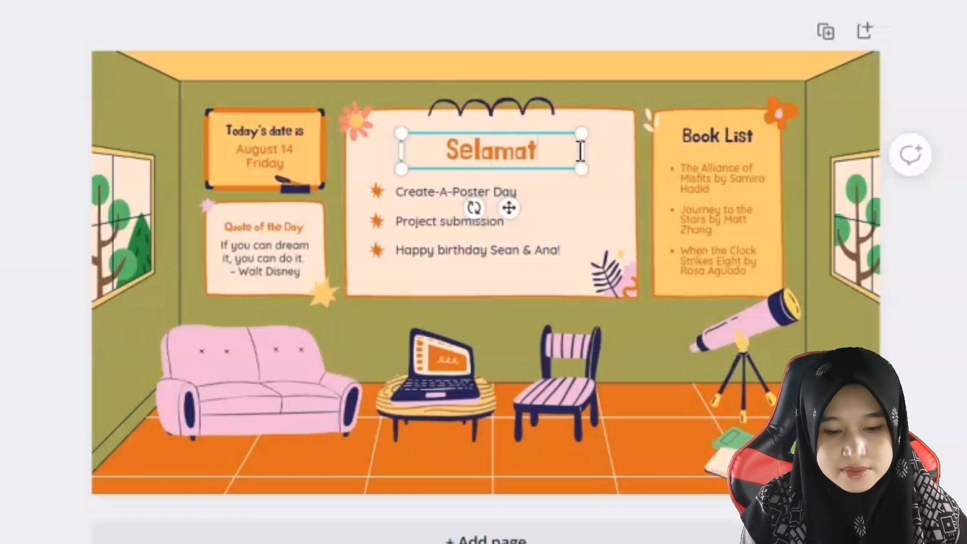
text( Datang)
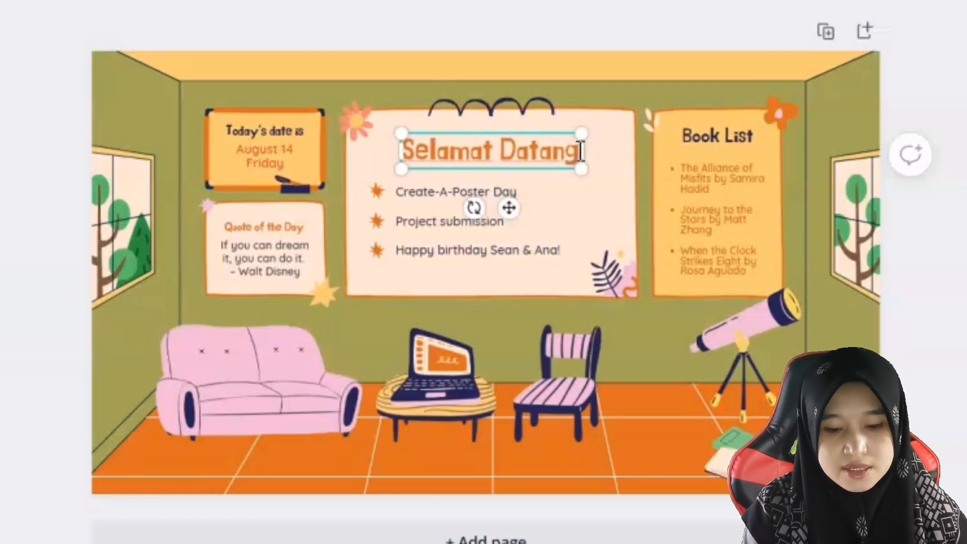
text( Ke Kela)
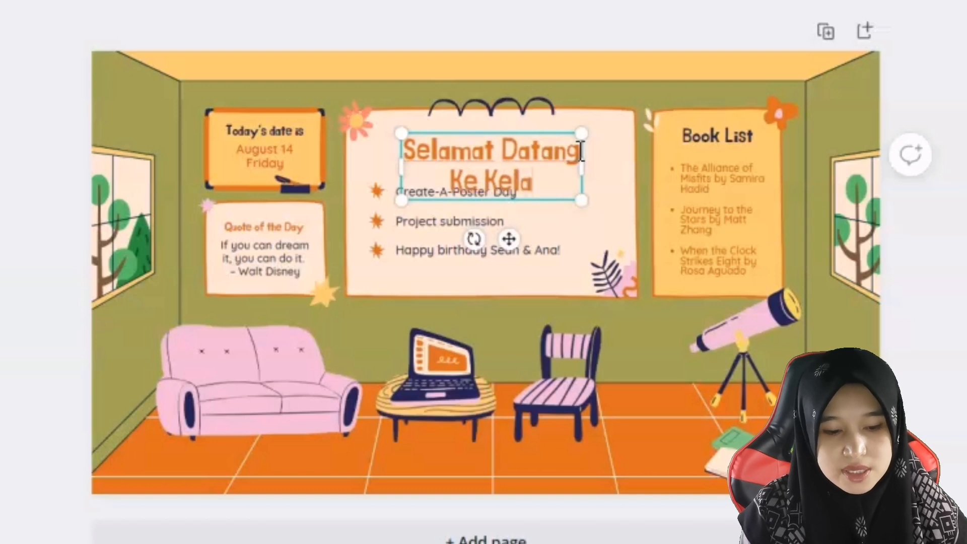
text(s Online)
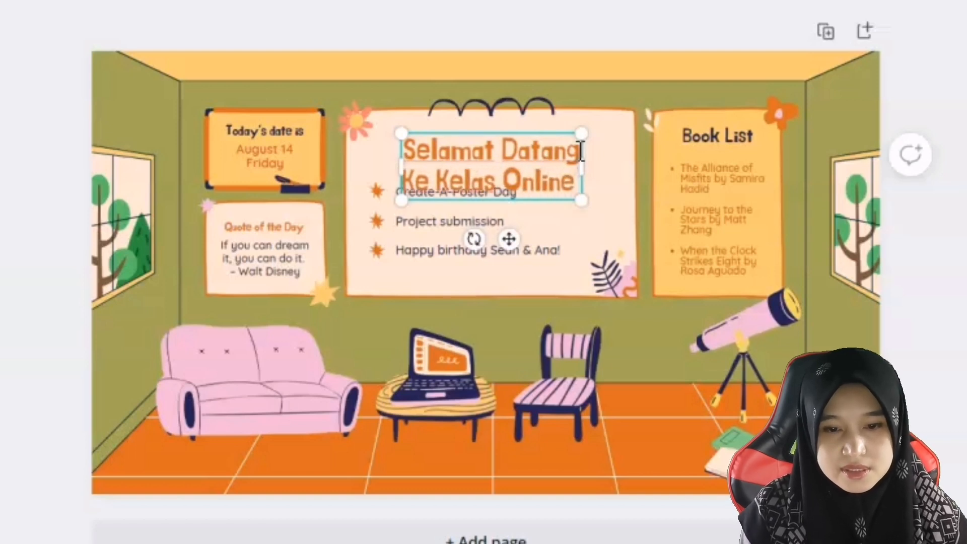
Extend the board heading with a further line reading "Sains Cikgu" followed by the teacher's name
key(Return)
text(Cikgu)
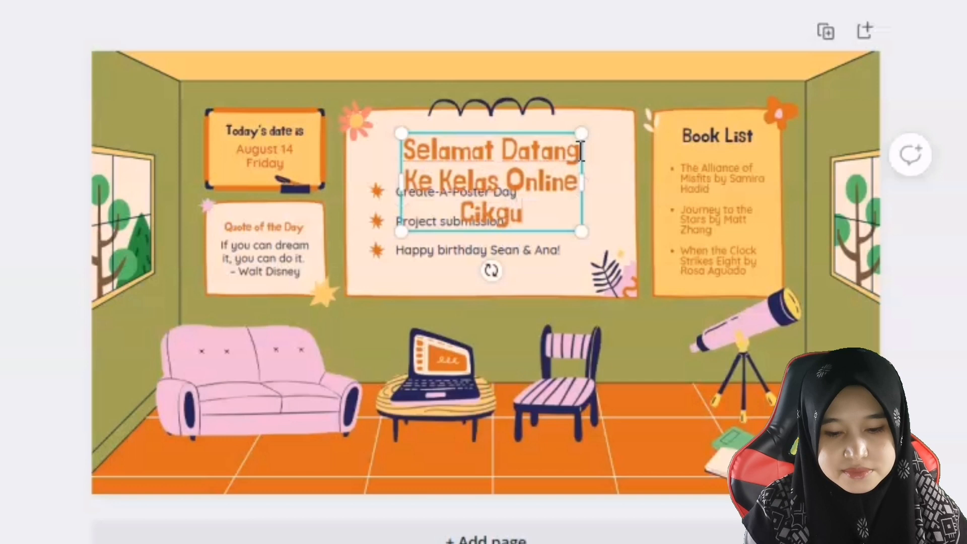
key(BackSpace)
key(BackSpace)
key(BackSpace)
key(BackSpace)
key(BackSpace)
key(BackSpace)
key(Return)
text(Sa)
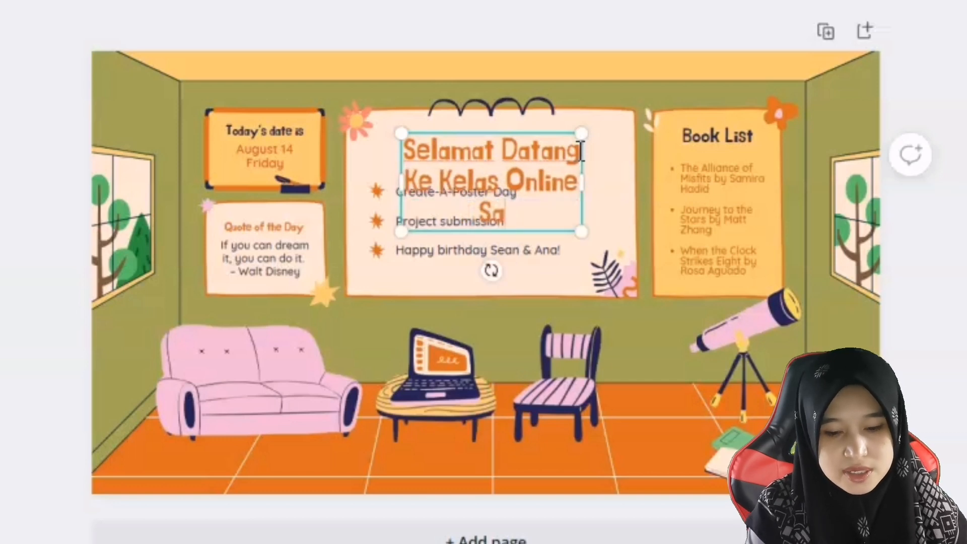
text(ins Cikg)
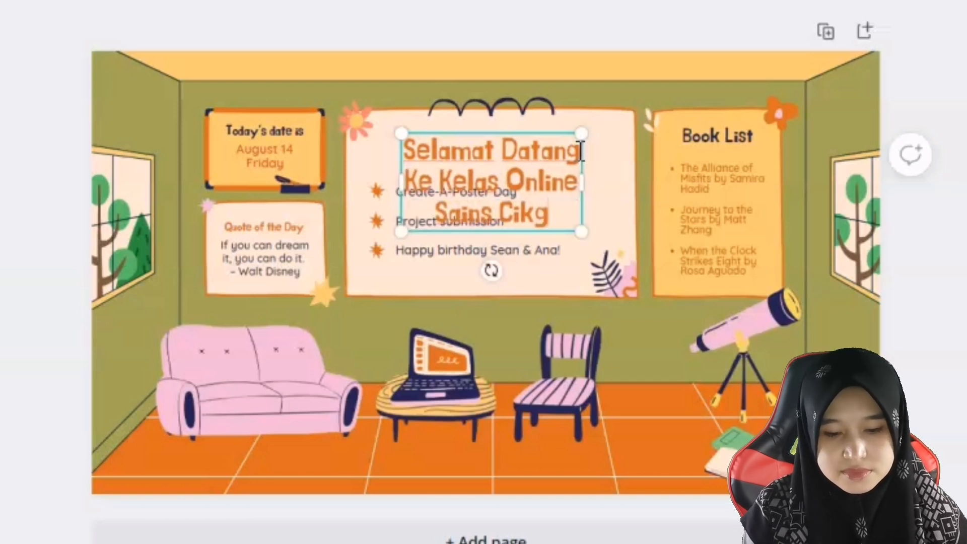
text(u Ainul)
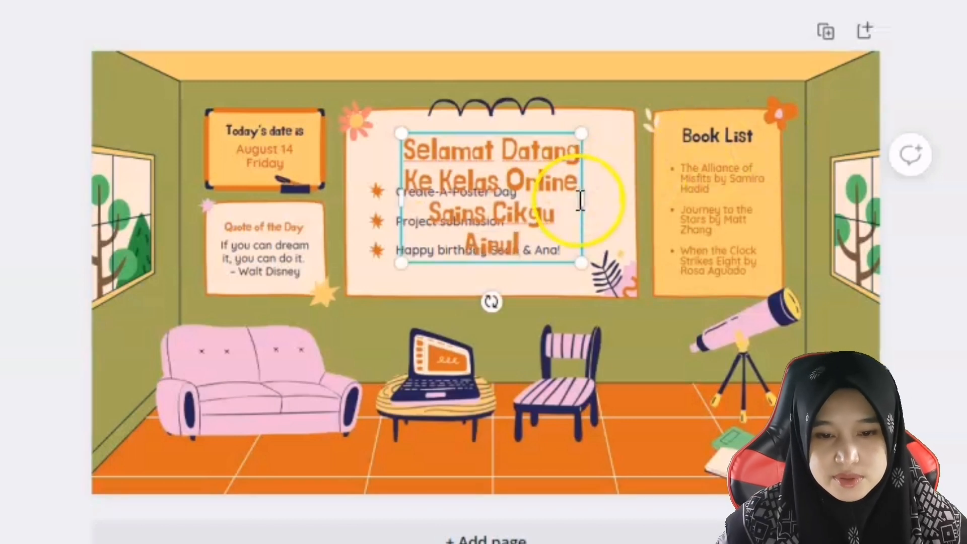
Widen the heading text box so it wraps onto two lines, and centre it above the bullet items on the middle board
drag(583, 200, 776, 171)
drag(398, 196, 525, 177)
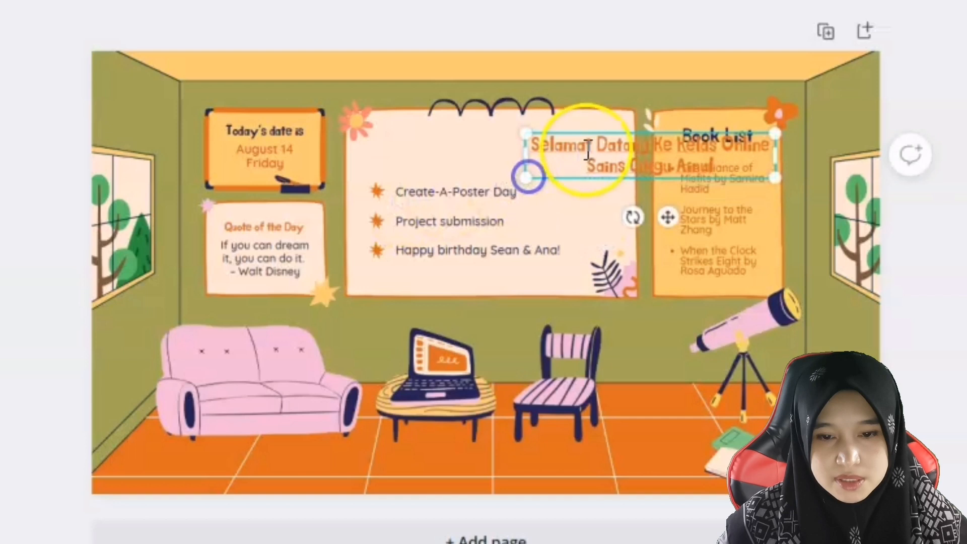
drag(669, 218, 513, 210)
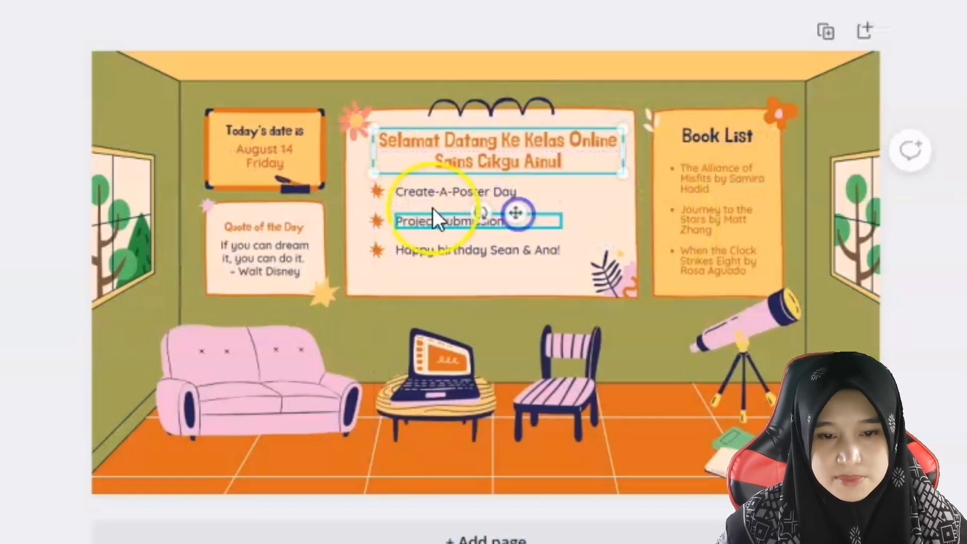
drag(371, 174, 366, 179)
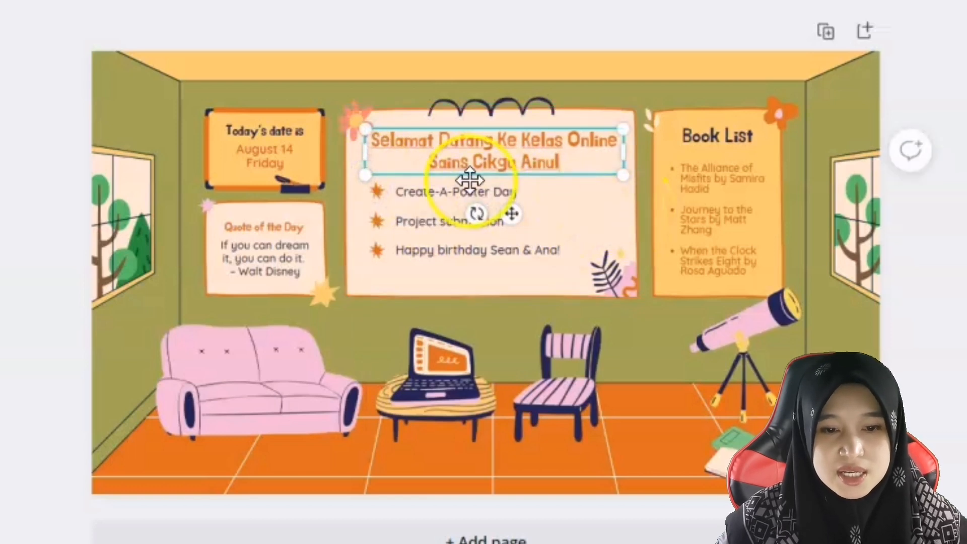
Replace the first bullet item, "Create-A-Poster Day", with "Kempen Kitar Semula"
click(504, 192)
double_click(518, 192)
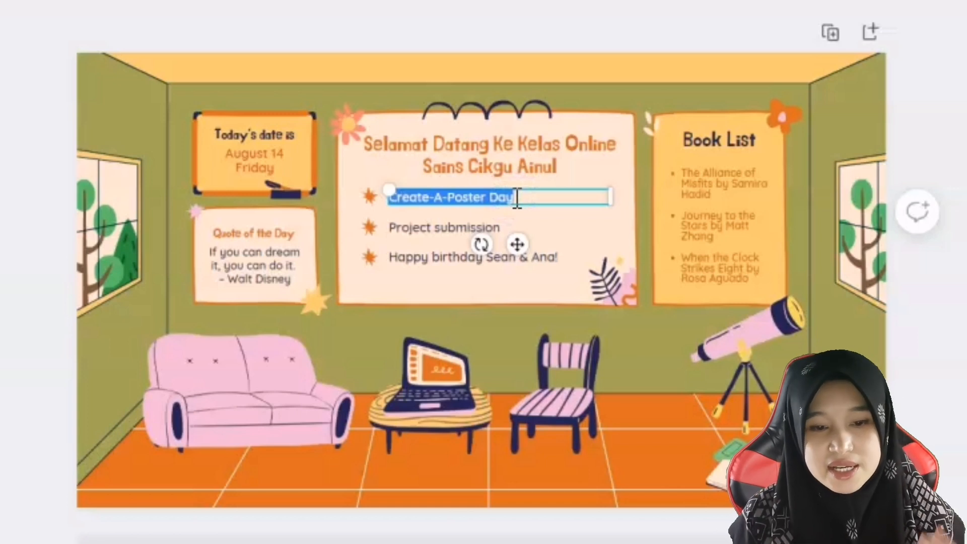
key(BackSpace)
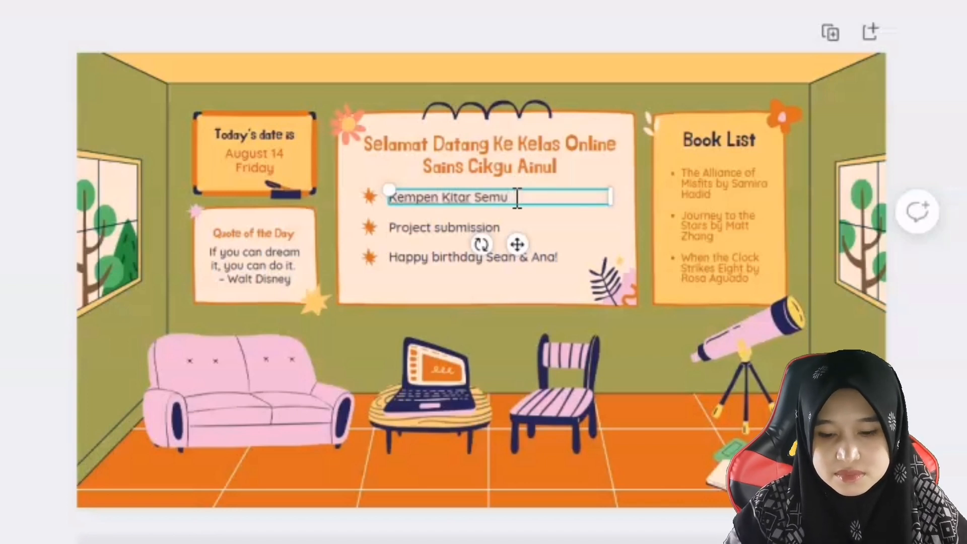
Change the second bullet item on the middle board to "Project Kitar Semula"
click(486, 228)
click(496, 226)
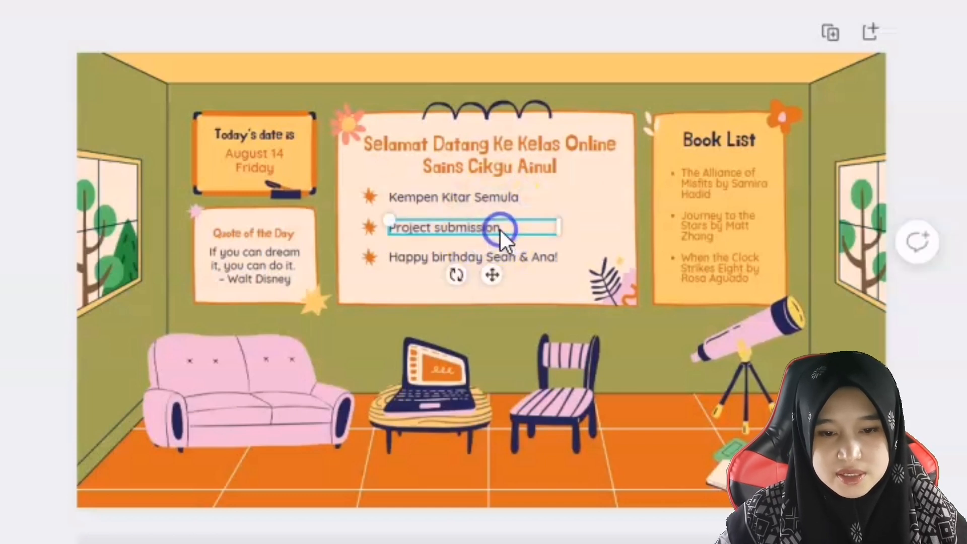
click(503, 225)
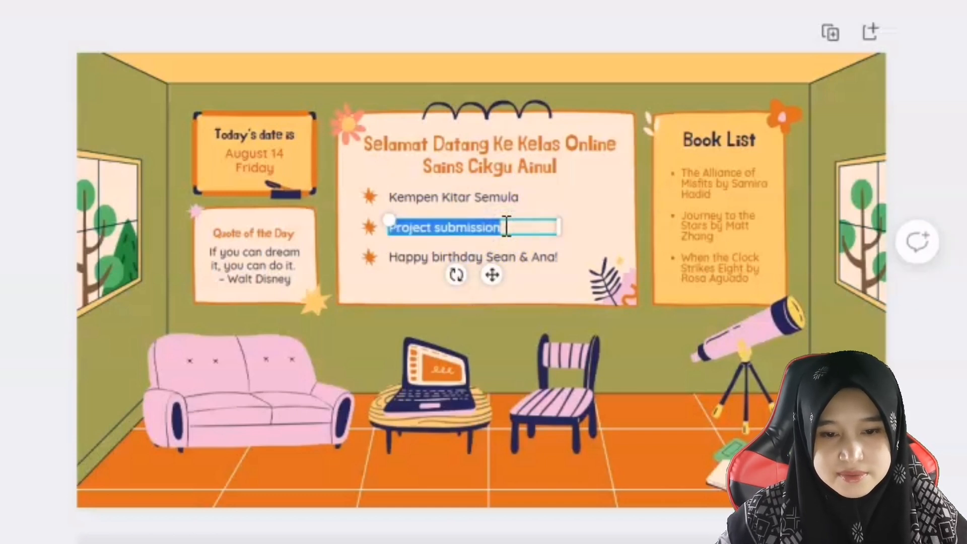
click(504, 226)
key(BackSpace)
key(BackSpace)
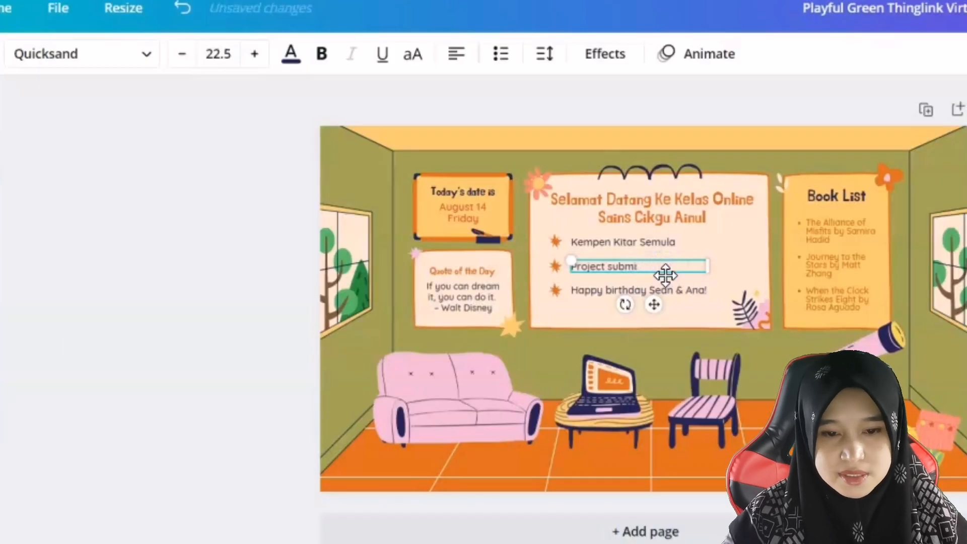
key(BackSpace)
text(Kitar Semula)
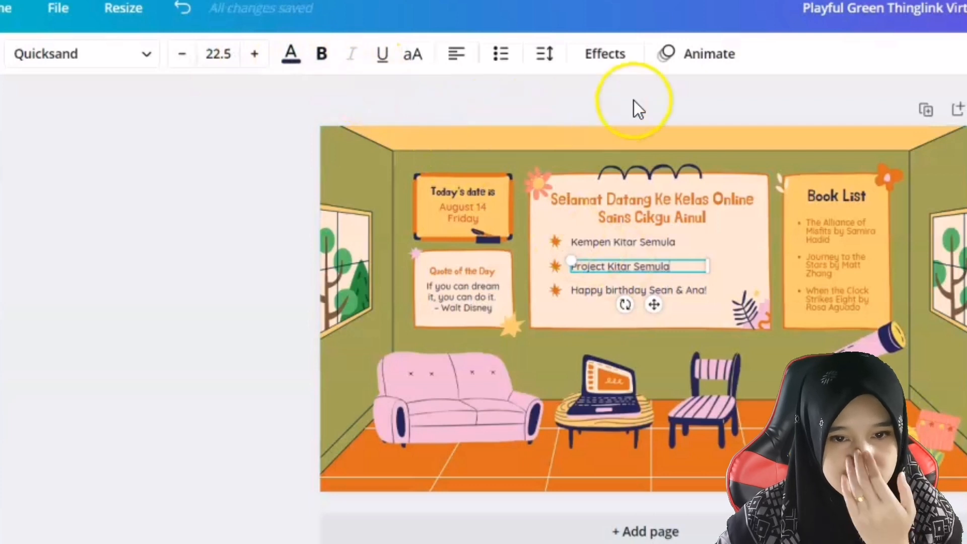
click(147, 54)
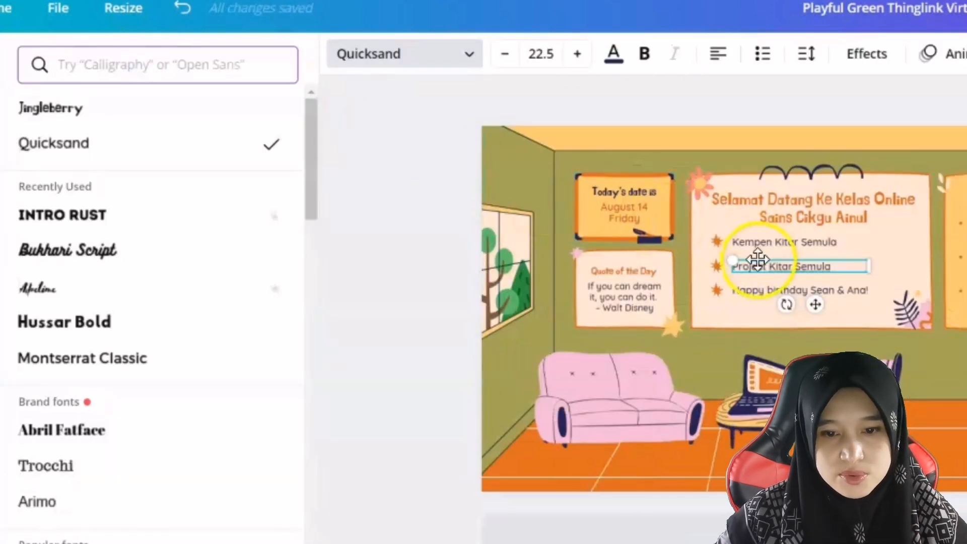
click(391, 120)
Replace the birthday message in the third bullet item with text beginning "Kuiz dan"
click(857, 290)
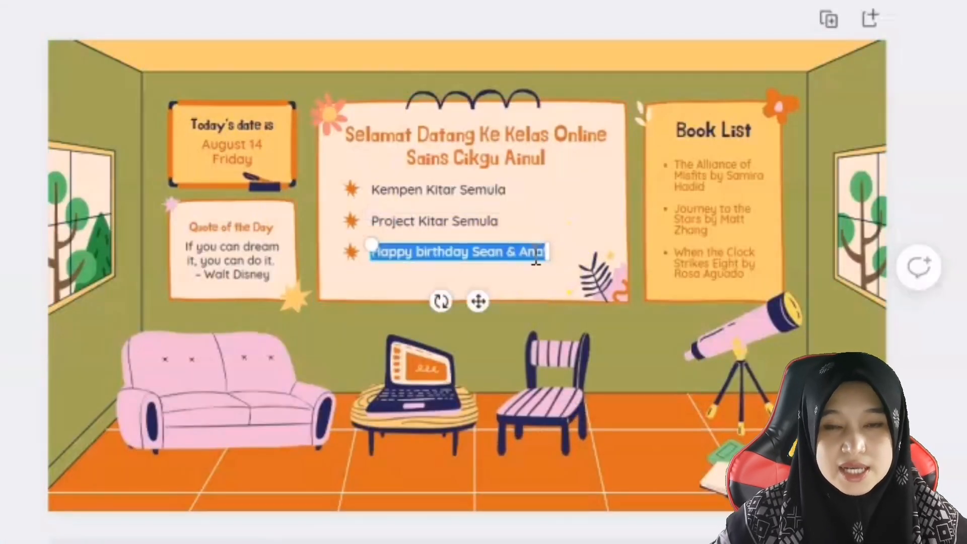
key(BackSpace)
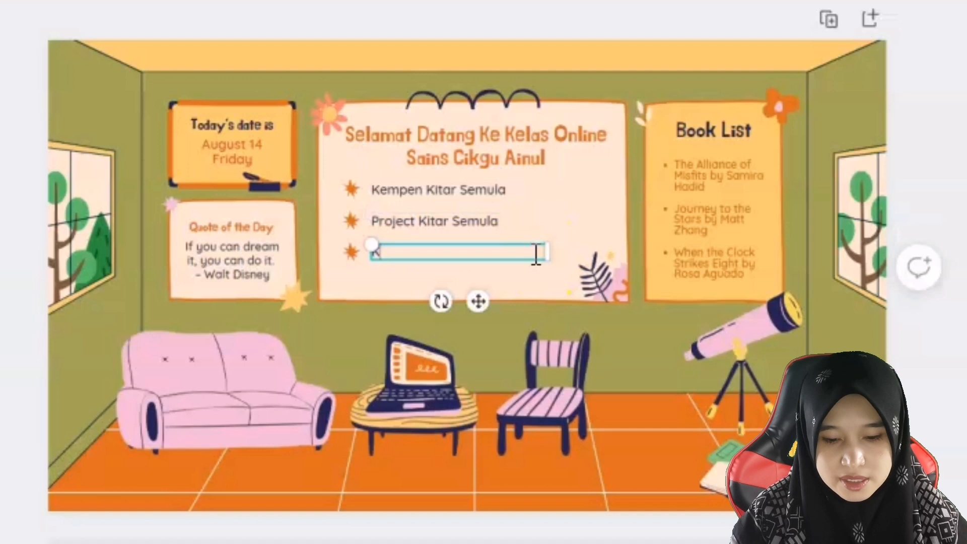
text(Kuiz dan P)
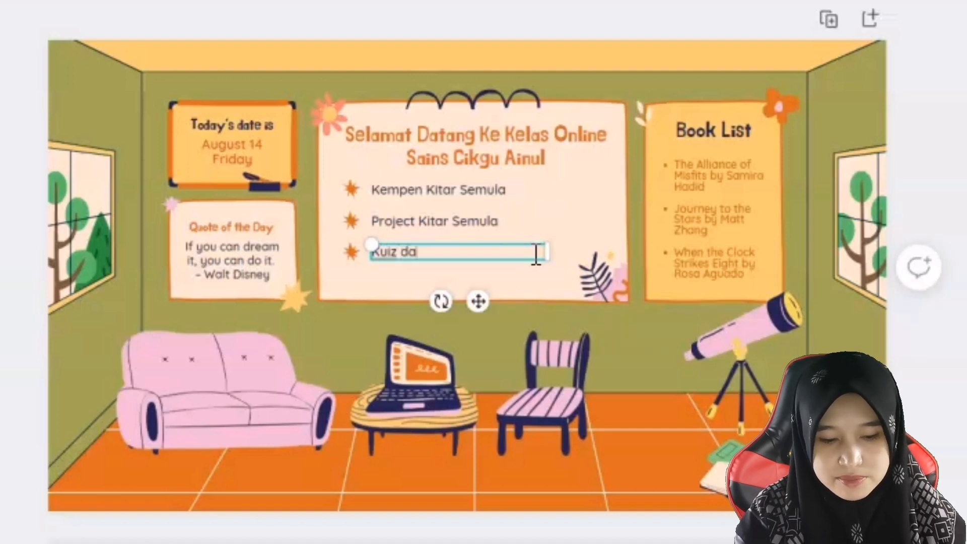